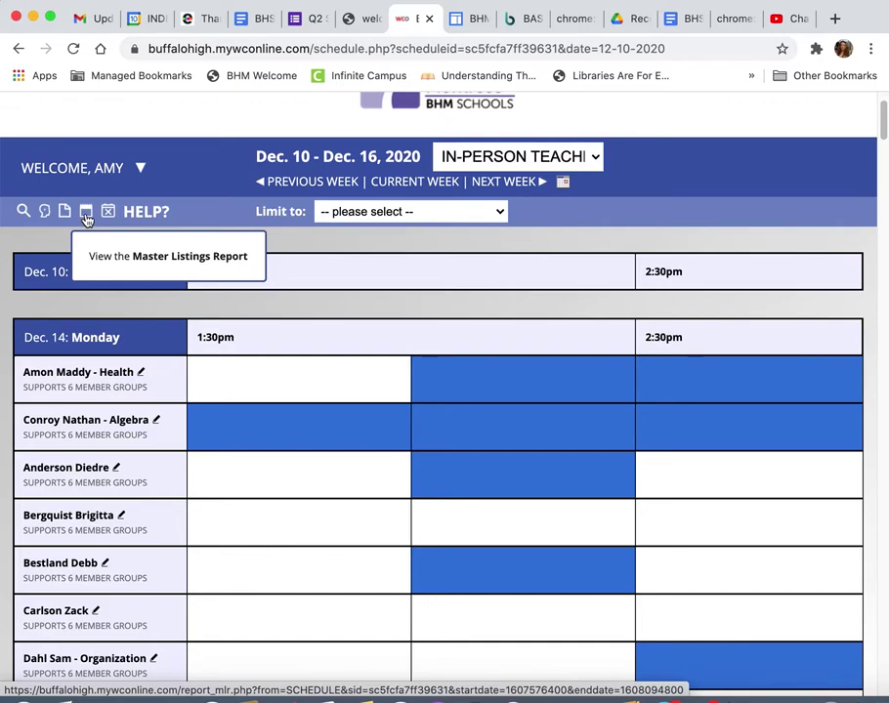
Open the Master Listings Report and run it for active in-person teacher meetings, limited to the student's client record
left_click(86, 216)
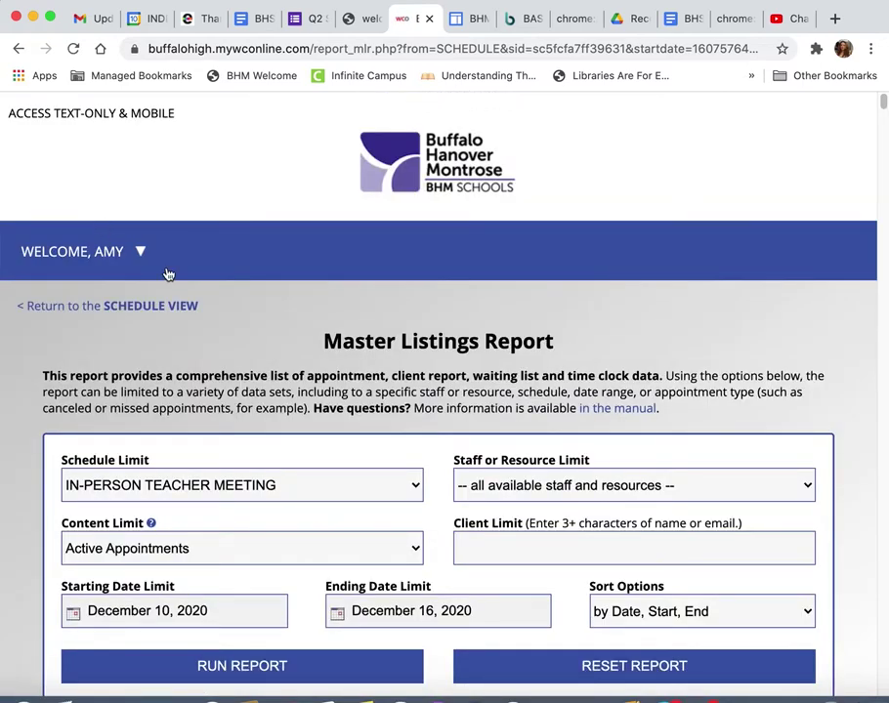
left_click(488, 549)
type("ludo")
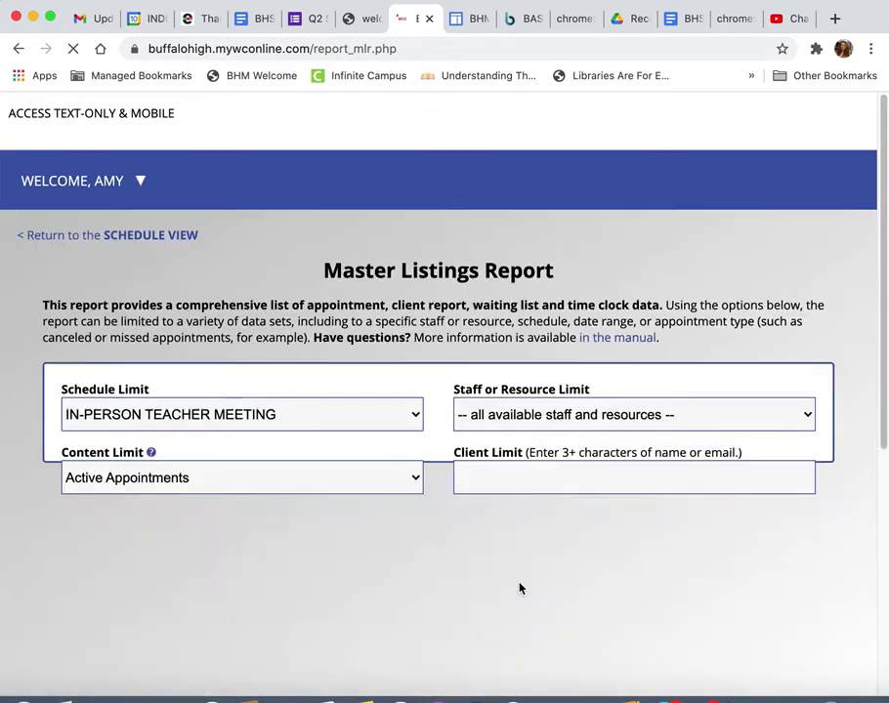
scroll(476, 575, "down", 2)
scroll(476, 574, "down", 1)
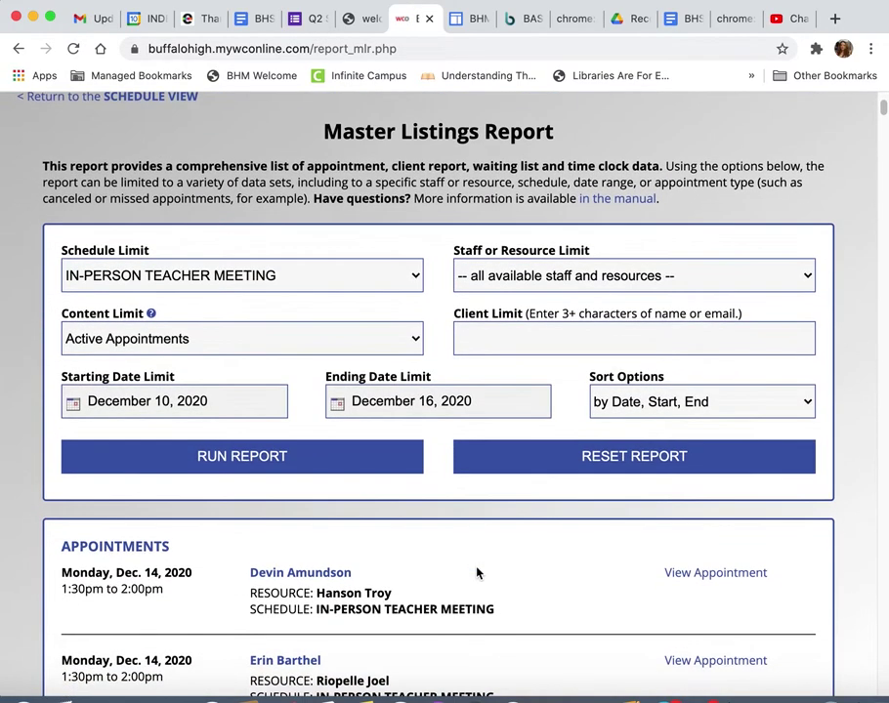
left_click(531, 339)
type("ludo")
left_click(536, 369)
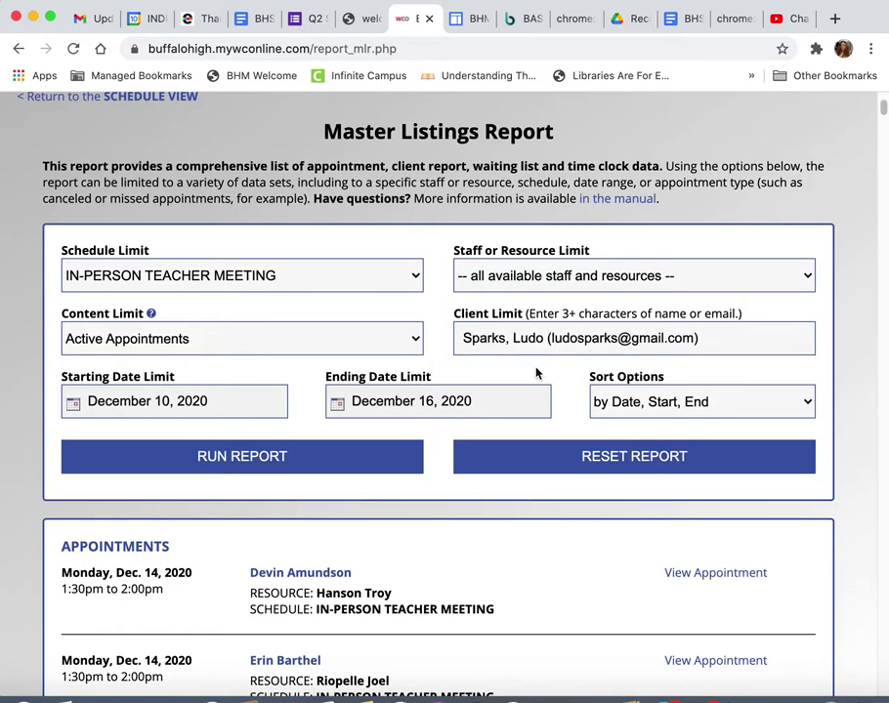
left_click(354, 473)
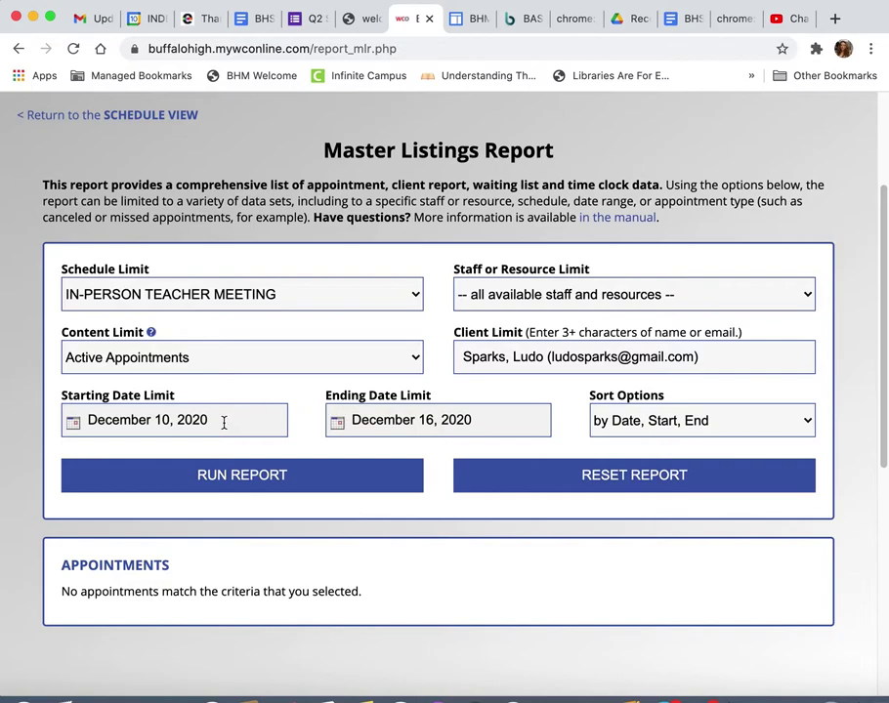
Set the report's starting date limit to December 16, 2020 and run the report again
left_click_drag(223, 422, 73, 420)
left_click(183, 558)
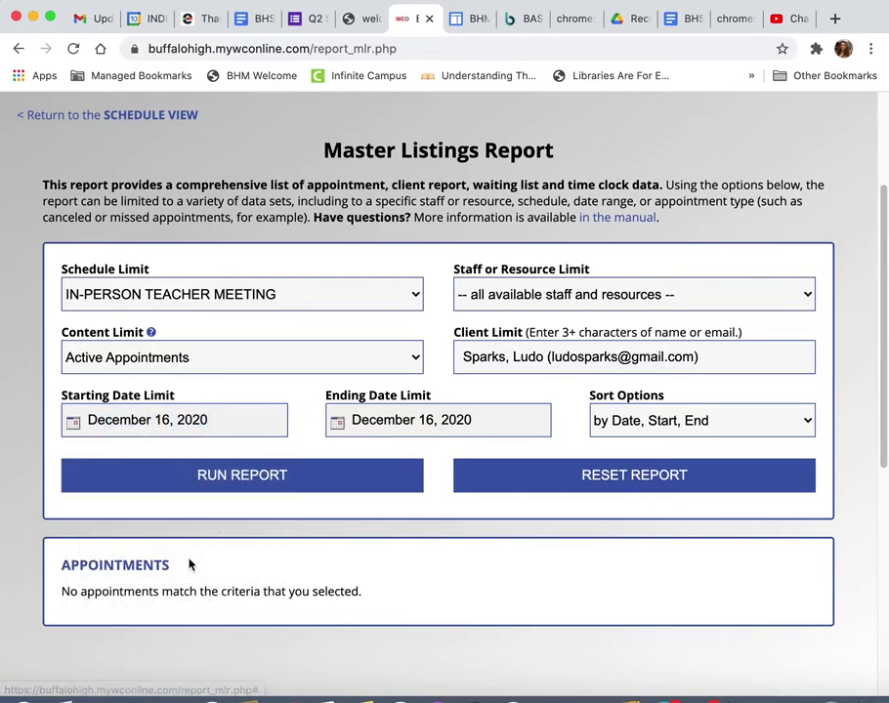
left_click(260, 475)
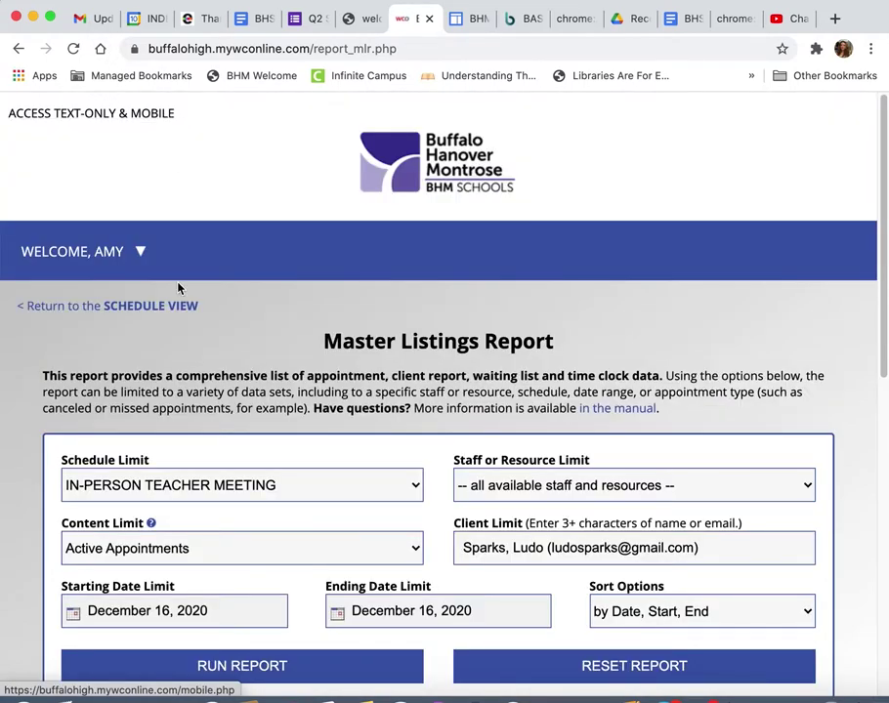
Return to the schedule view and limit the in-person teacher meeting schedule to French
left_click(178, 311)
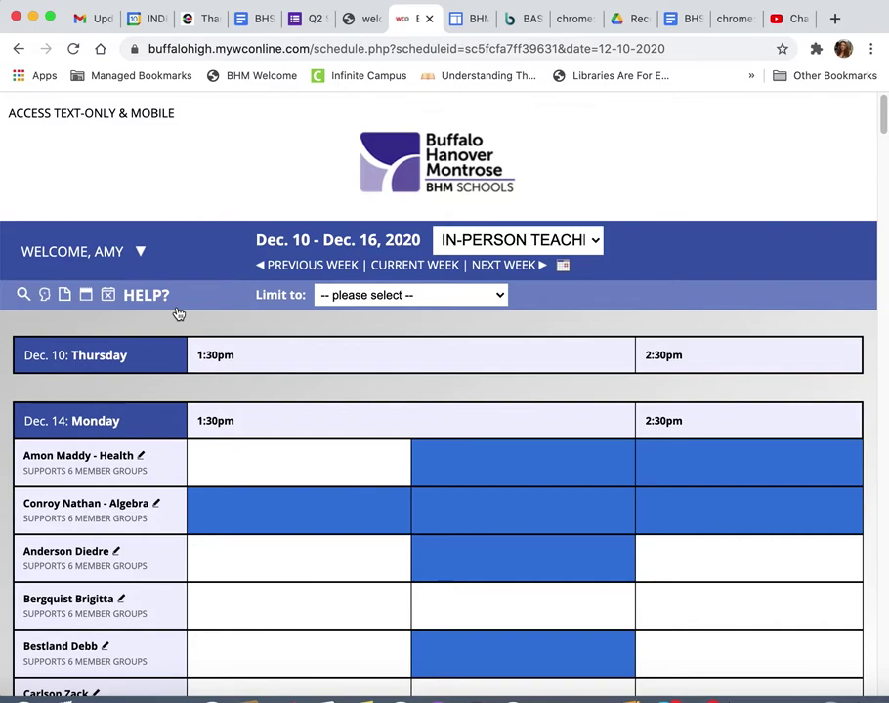
left_click(497, 298)
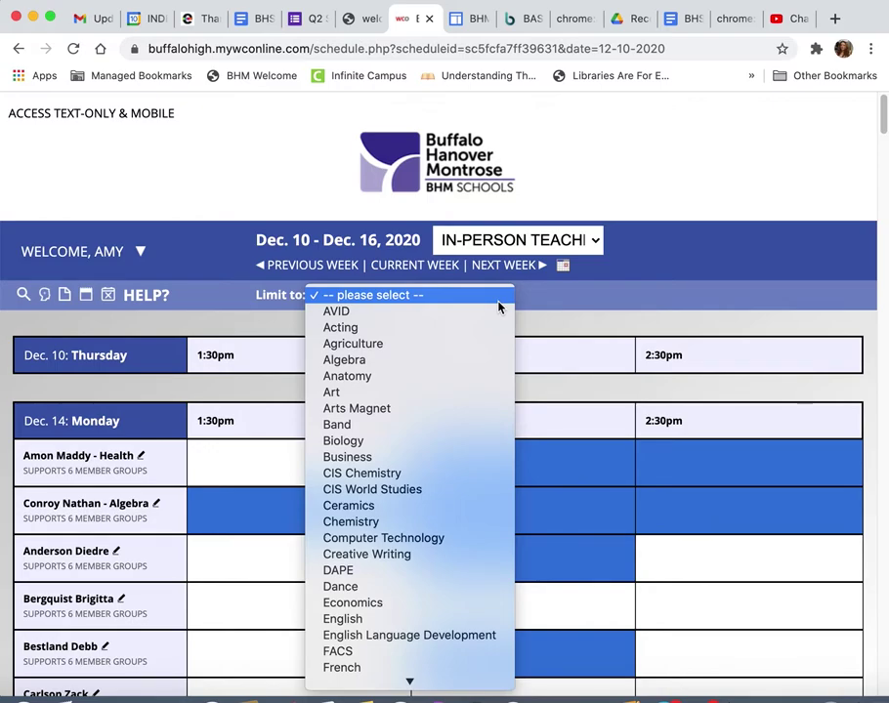
scroll(469, 383, "down", 2)
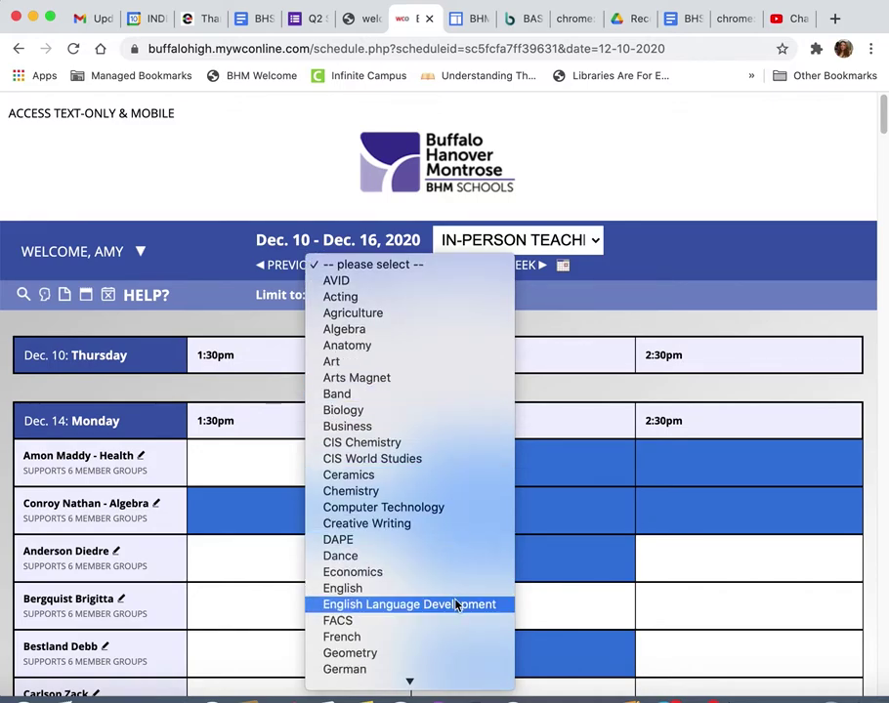
left_click(448, 641)
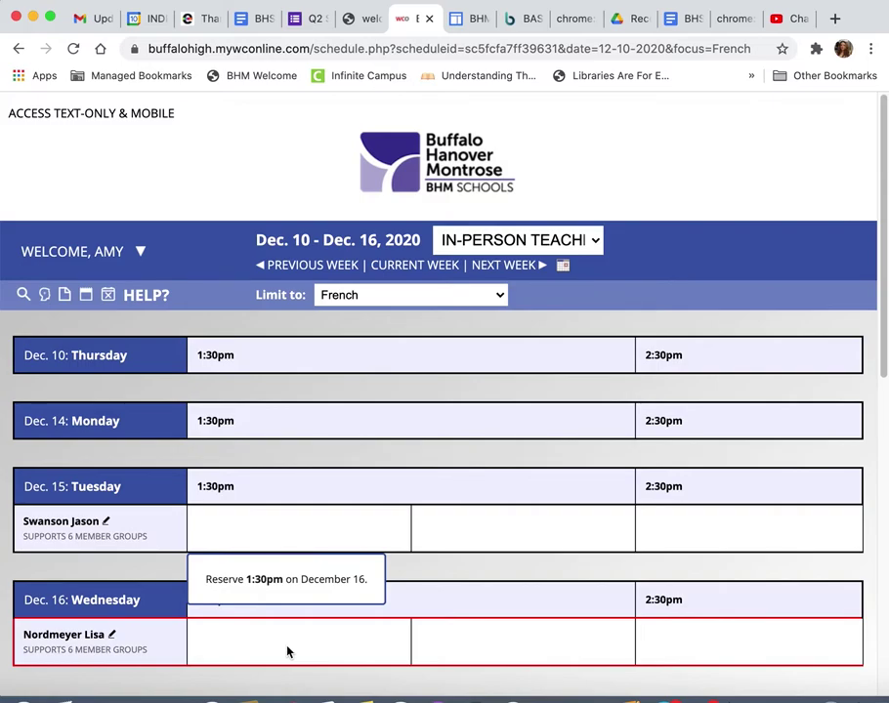
Start a new appointment in the Wednesday, December 16 slot from 2:00pm to 2:30pm and select the student as the client
left_click(482, 650)
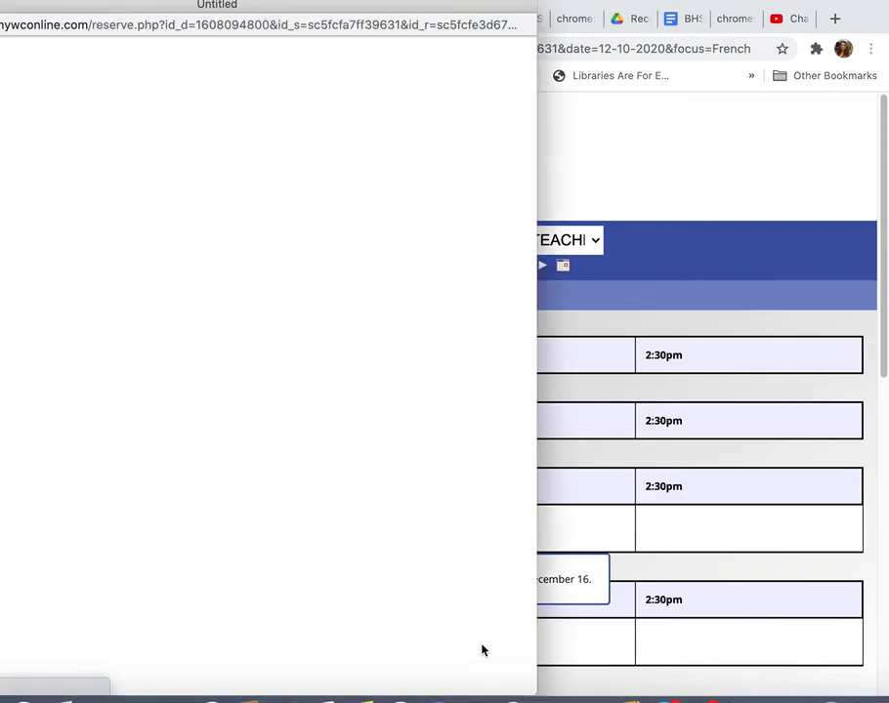
left_click_drag(470, 14, 654, 24)
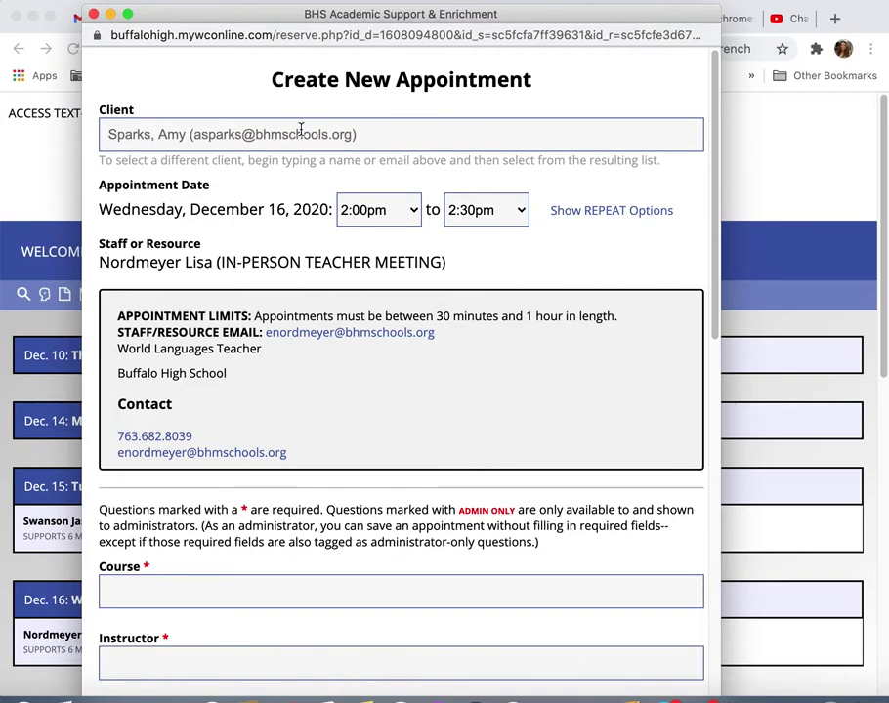
left_click(157, 133)
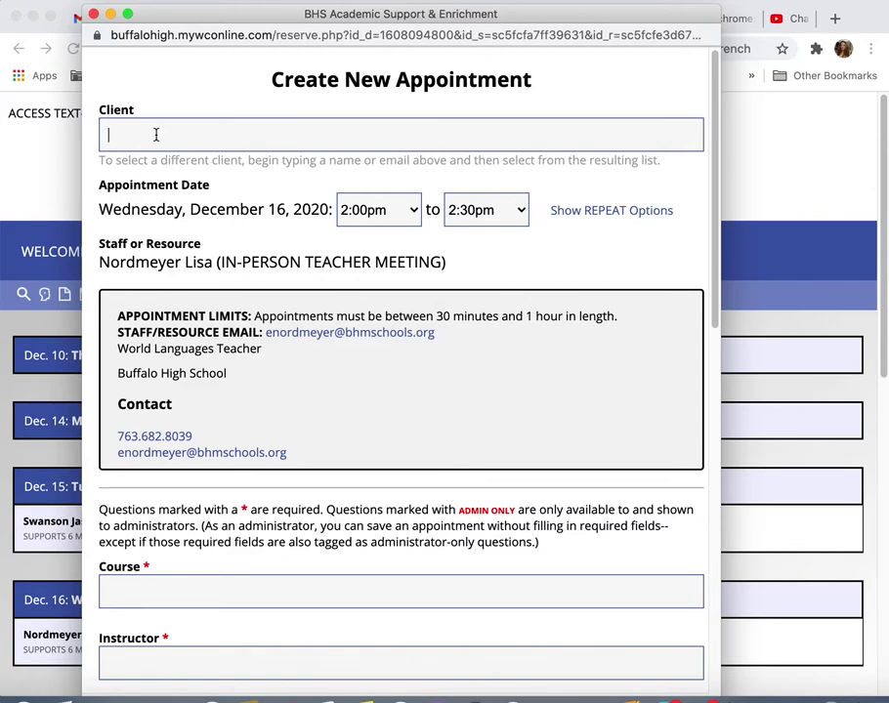
type("ludo")
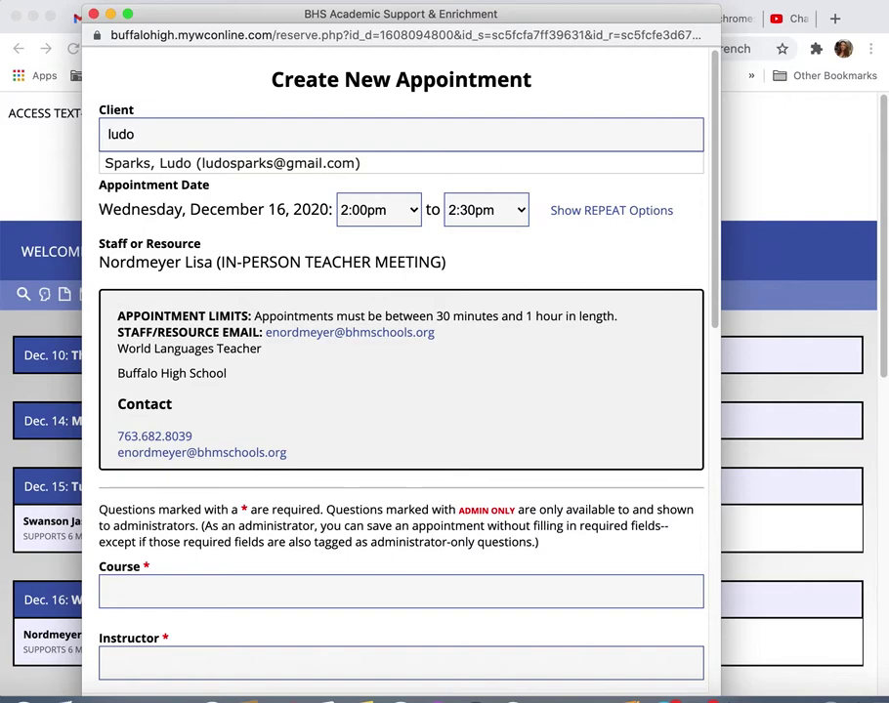
left_click(192, 164)
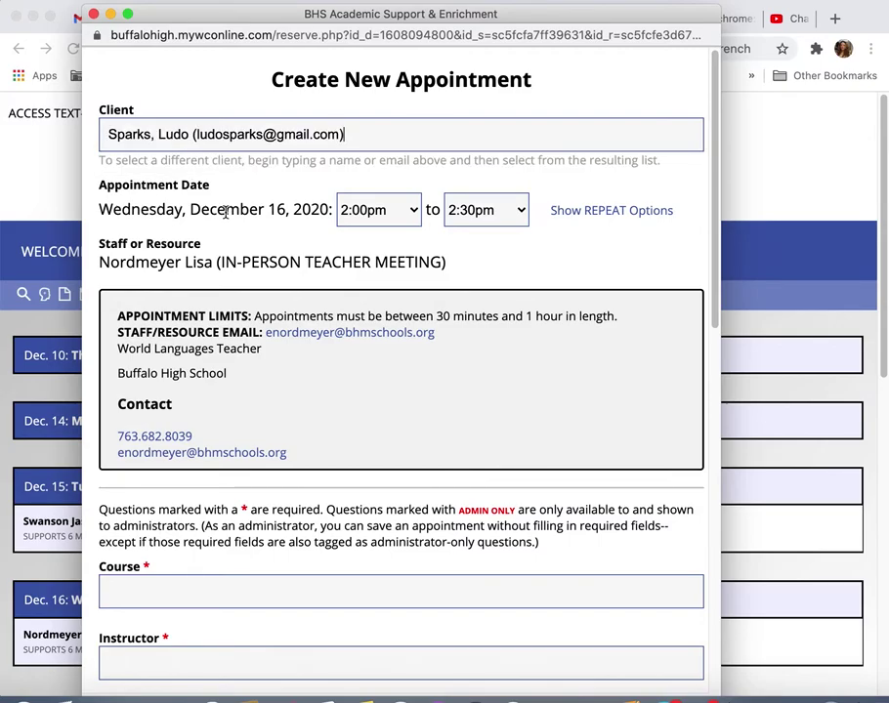
Enter French I as the course and fill in the instructor's last name on the appointment form
scroll(225, 214, "down", 2)
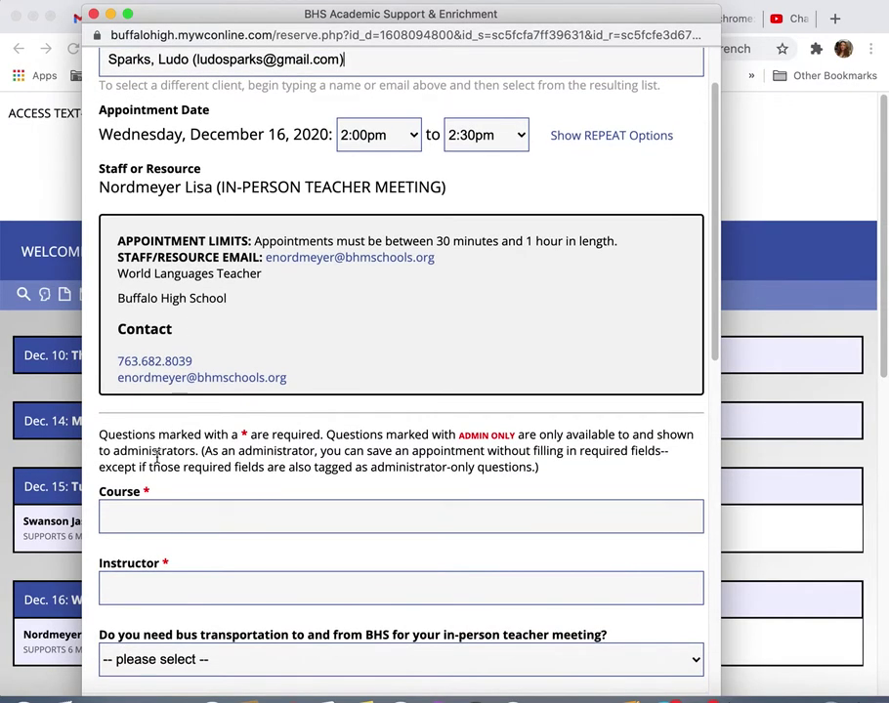
left_click(144, 519)
type("French I")
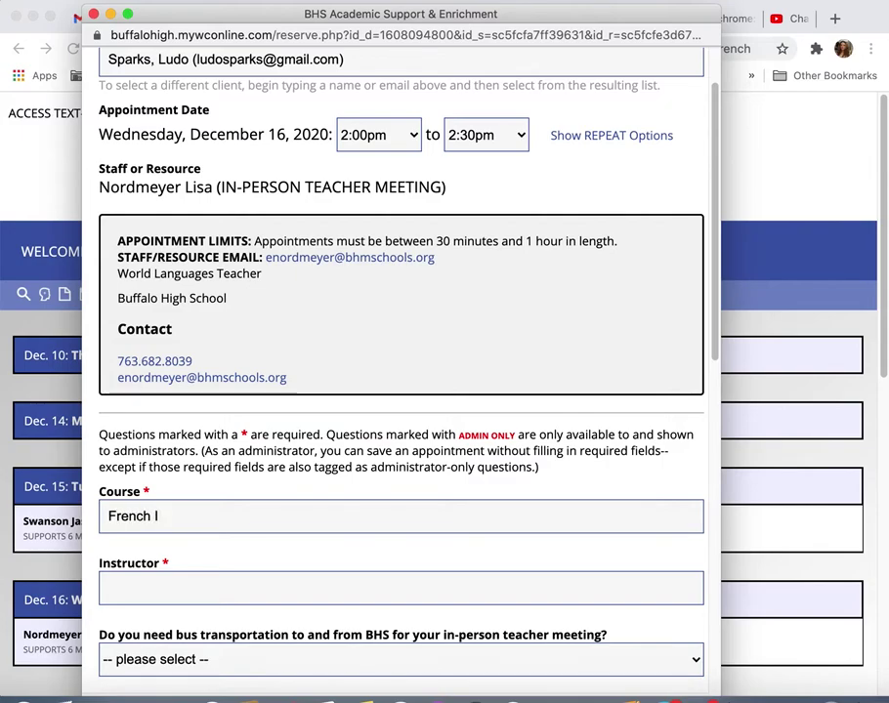
scroll(145, 550, "down", 1)
left_click(145, 550)
type("Swanson")
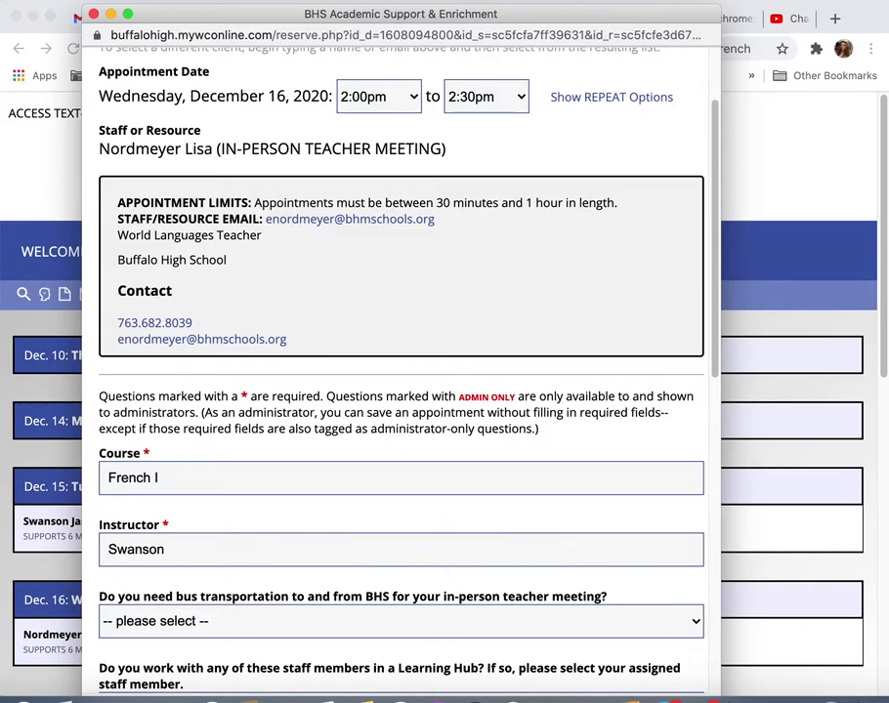
Answer NO to needing bus transportation and leave the Learning Hub staff member question without a selection
scroll(236, 514, "down", 2)
scroll(236, 514, "down", 3)
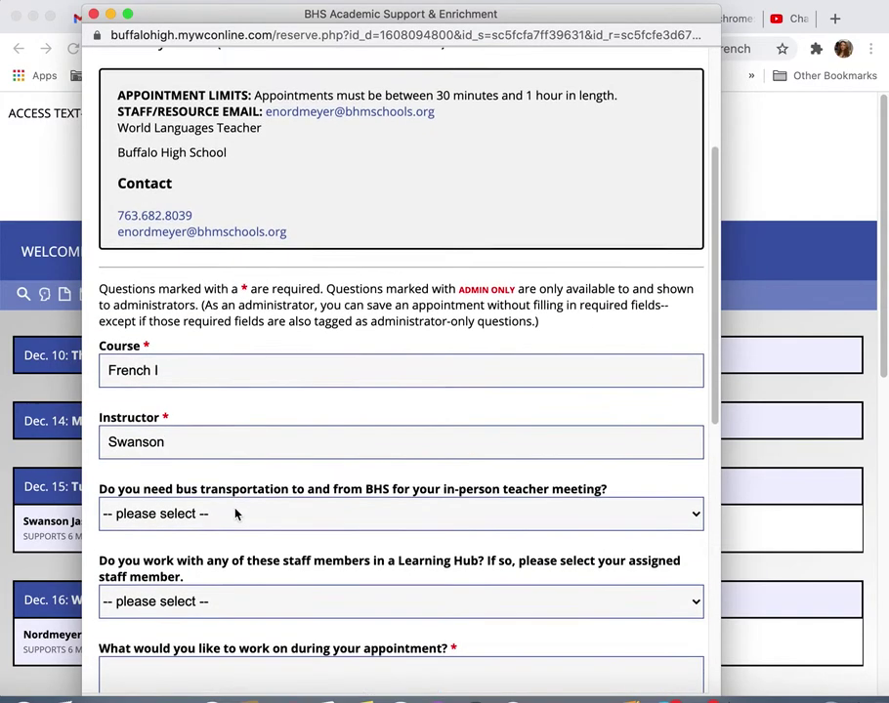
left_click(298, 472)
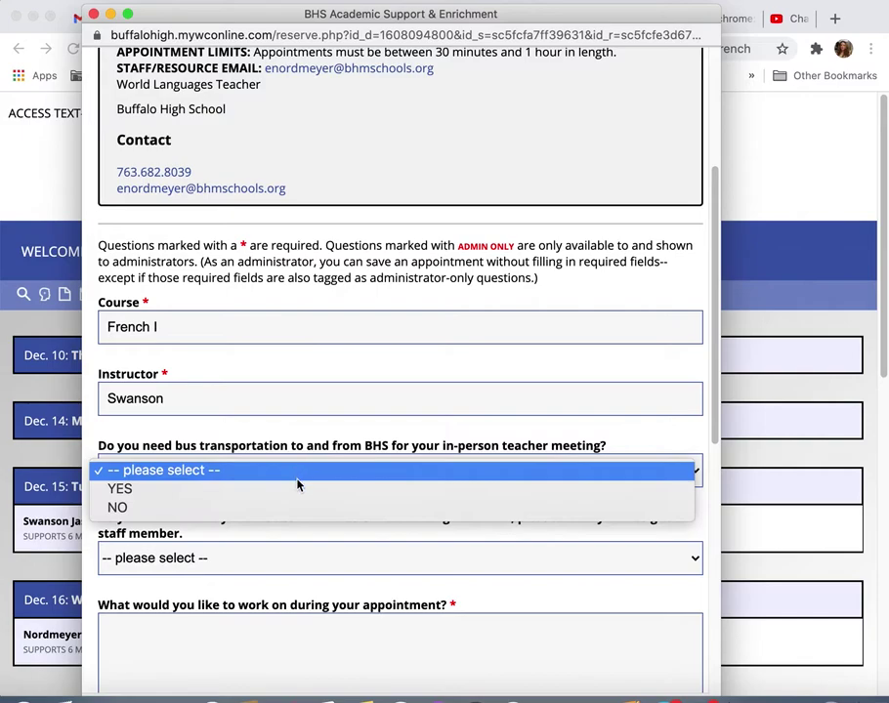
left_click(298, 506)
scroll(359, 423, "down", 4)
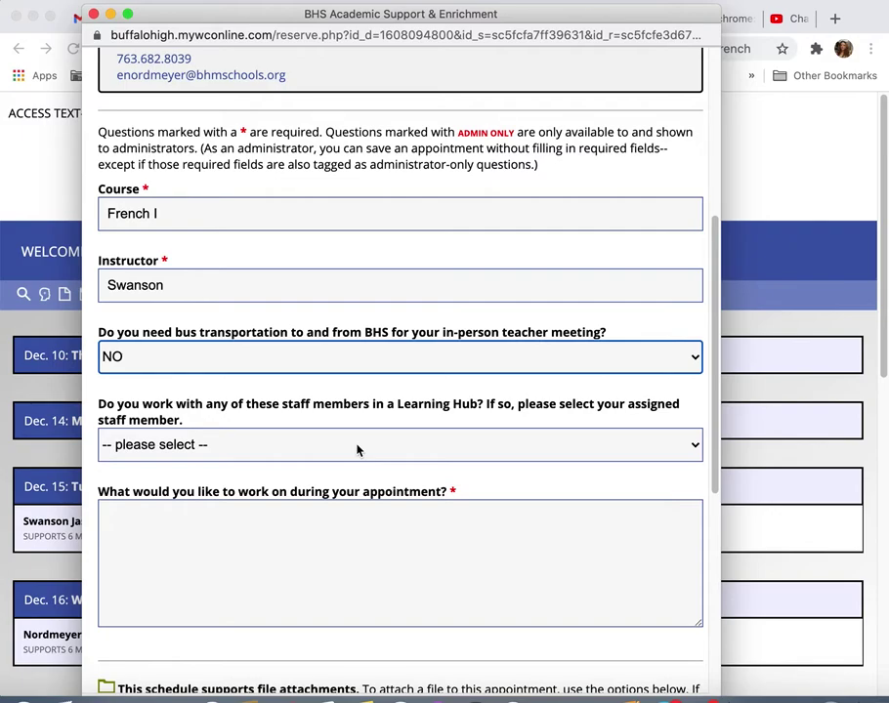
left_click(476, 453)
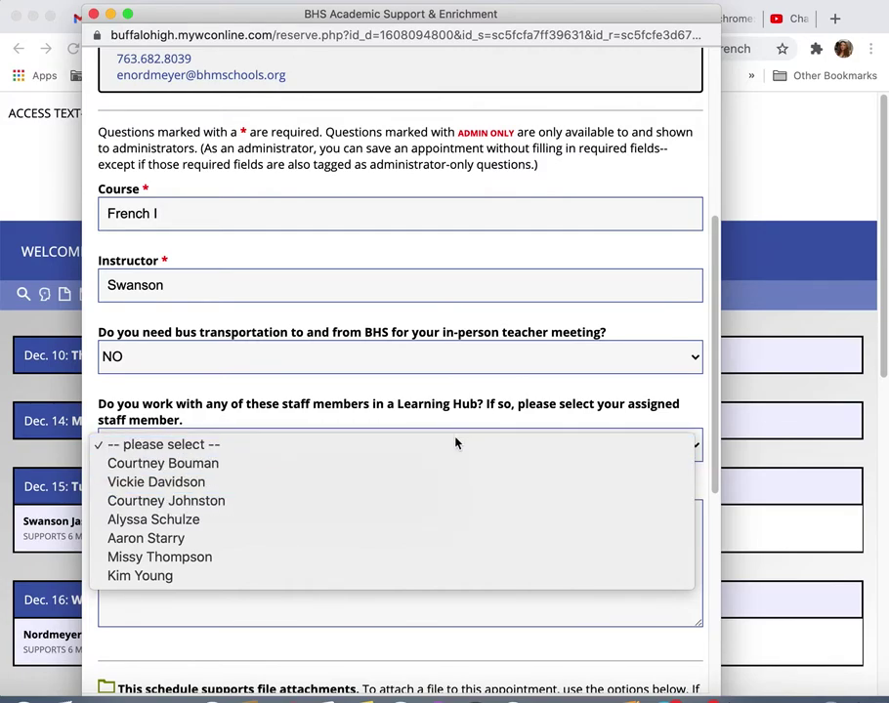
left_click(455, 445)
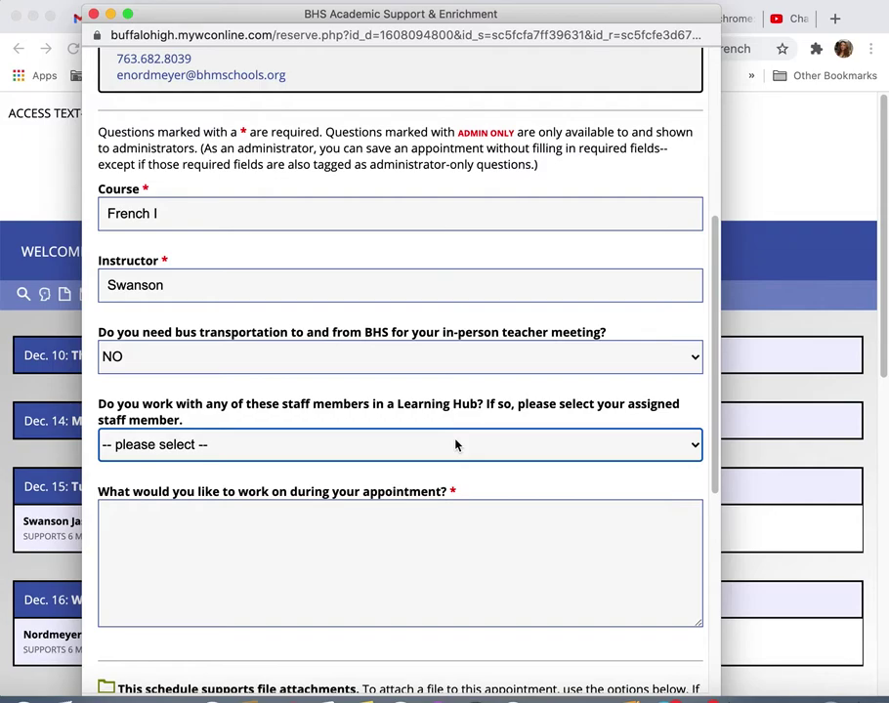
Describe the work topic as "Stuck on chapter 2 vocab." and create the appointment with the client email option kept on
left_click(402, 537)
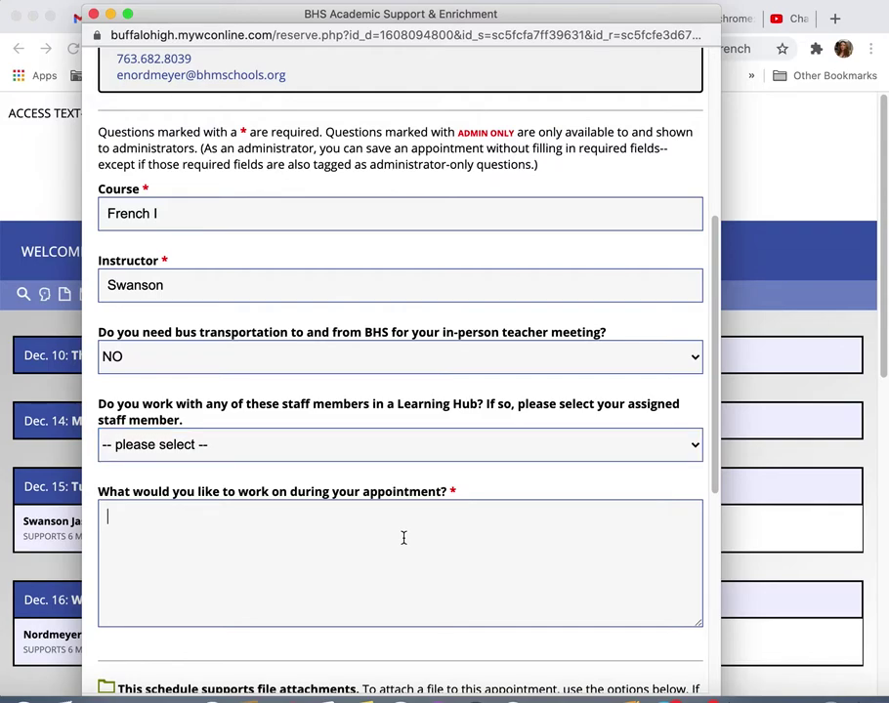
type("Stuck on chapter 2 vocab.")
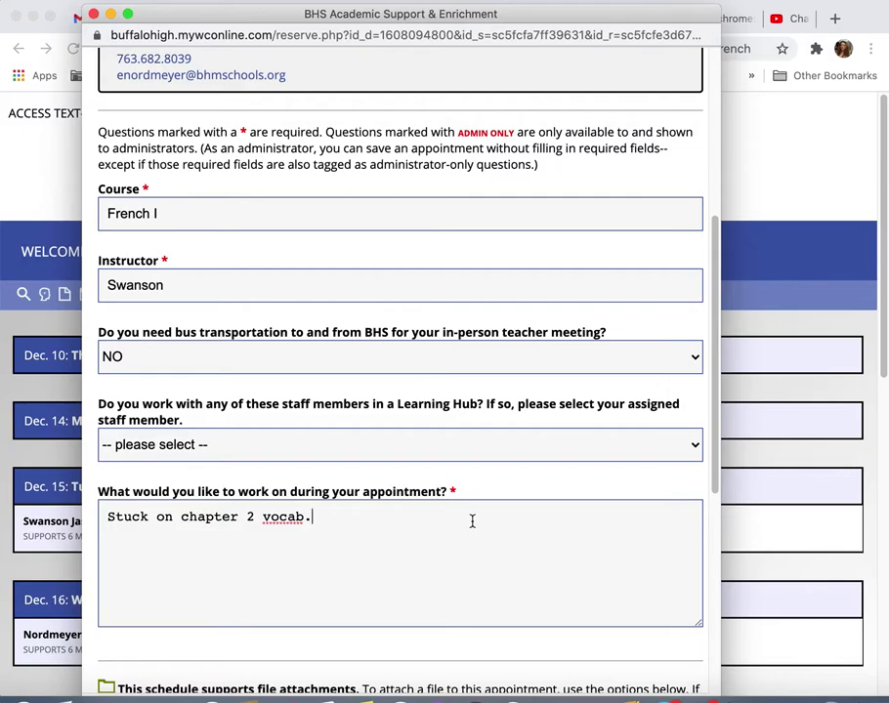
scroll(472, 521, "down", 10)
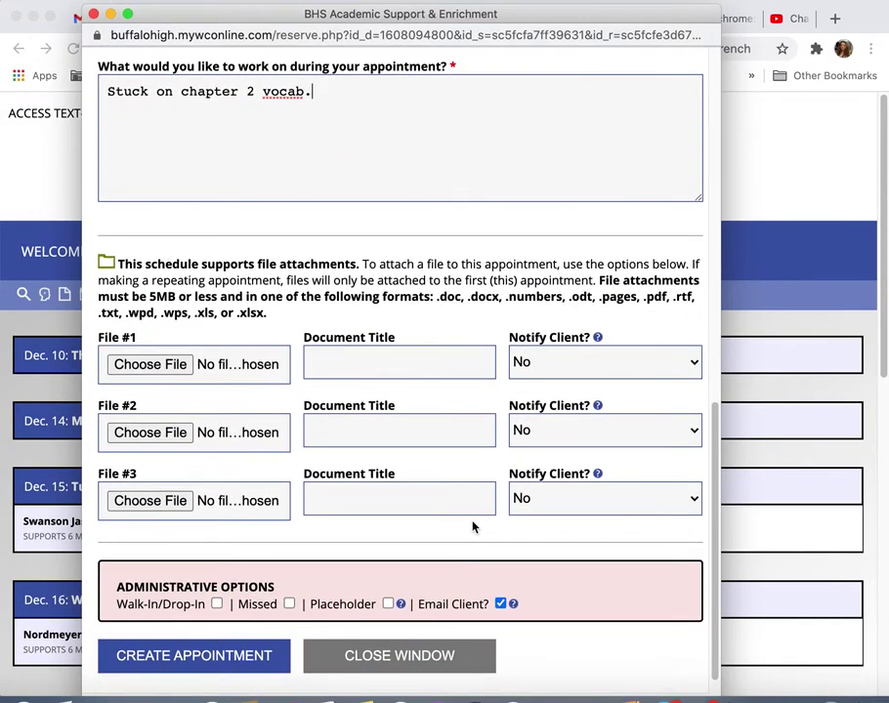
scroll(472, 526, "down", 2)
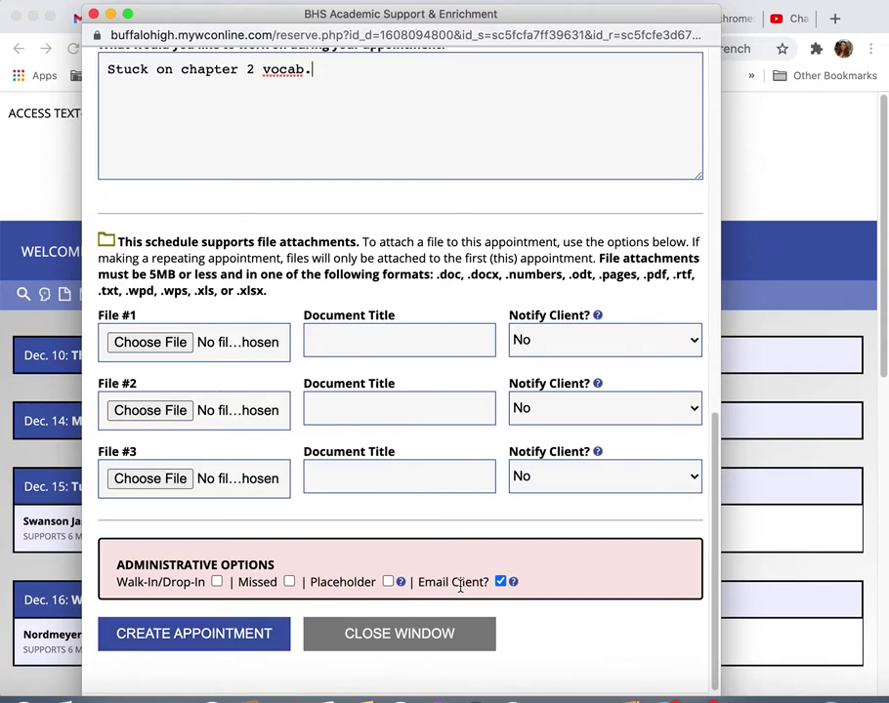
left_click(213, 636)
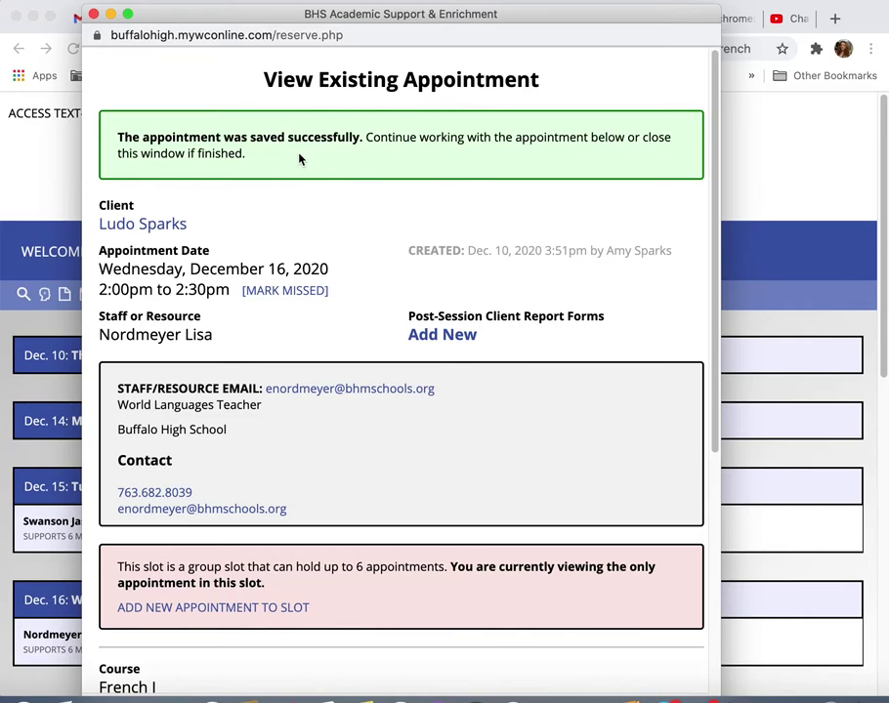
Review the saved appointment's details and close its window
scroll(299, 159, "down", 8)
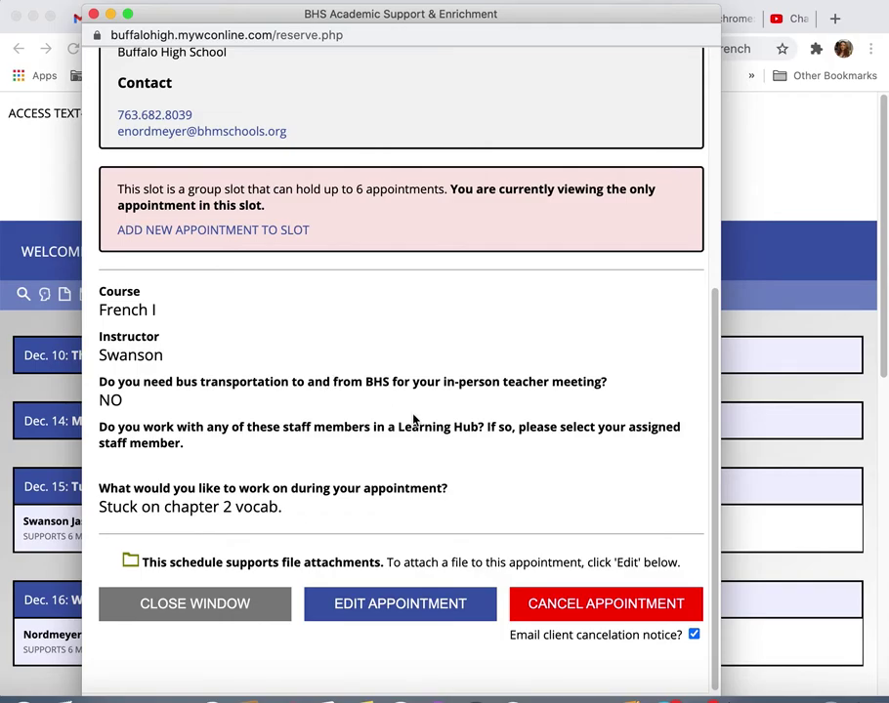
scroll(417, 418, "up", 3)
scroll(417, 403, "up", 5)
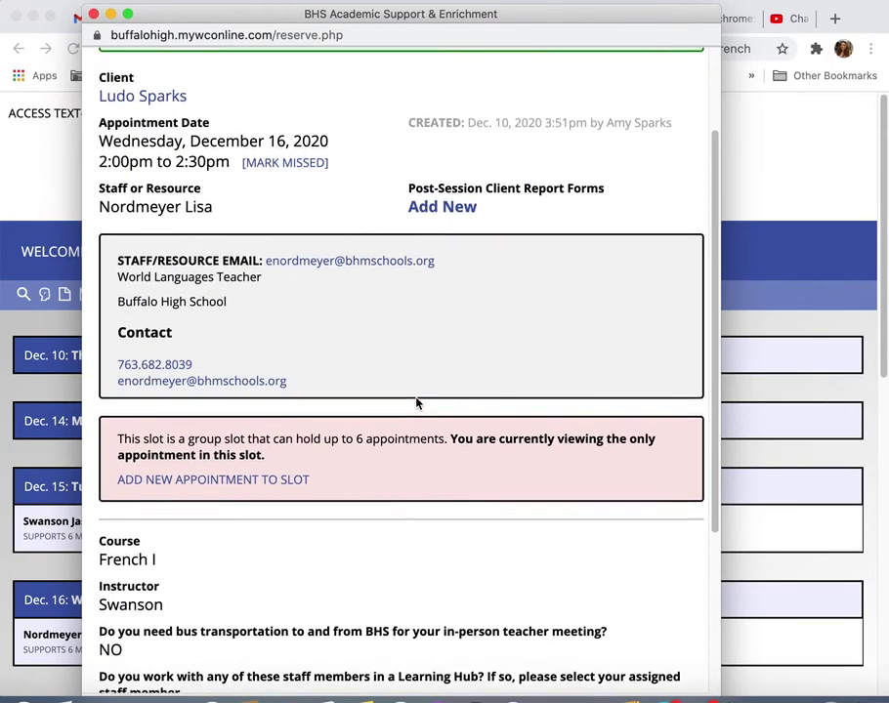
left_click(94, 14)
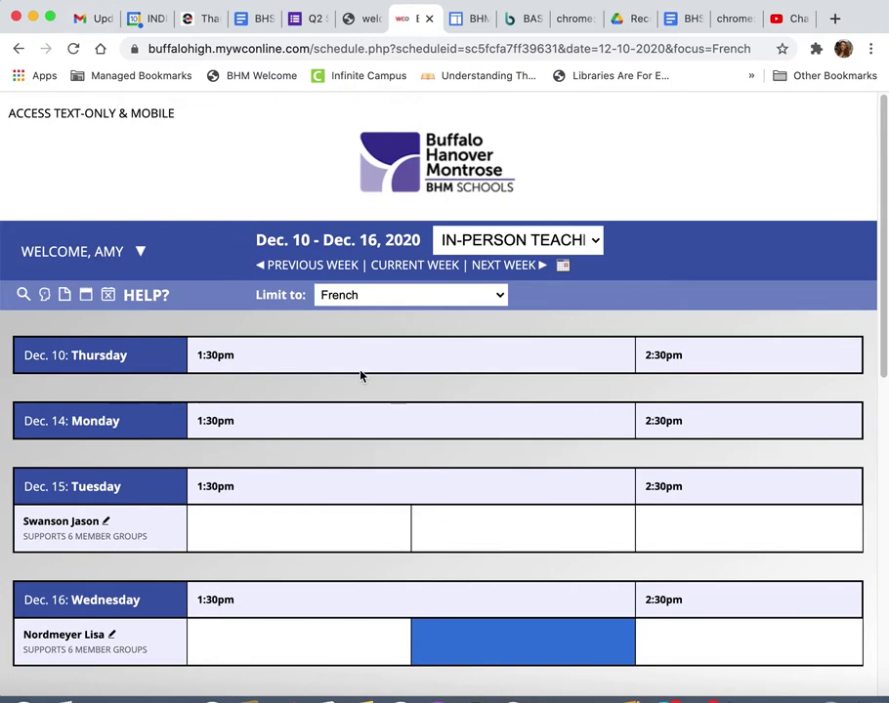
Reopen the booked 2:00pm appointment on December 16, cancel it with the client cancelation notice kept on, and close the window
mouse_move(456, 637)
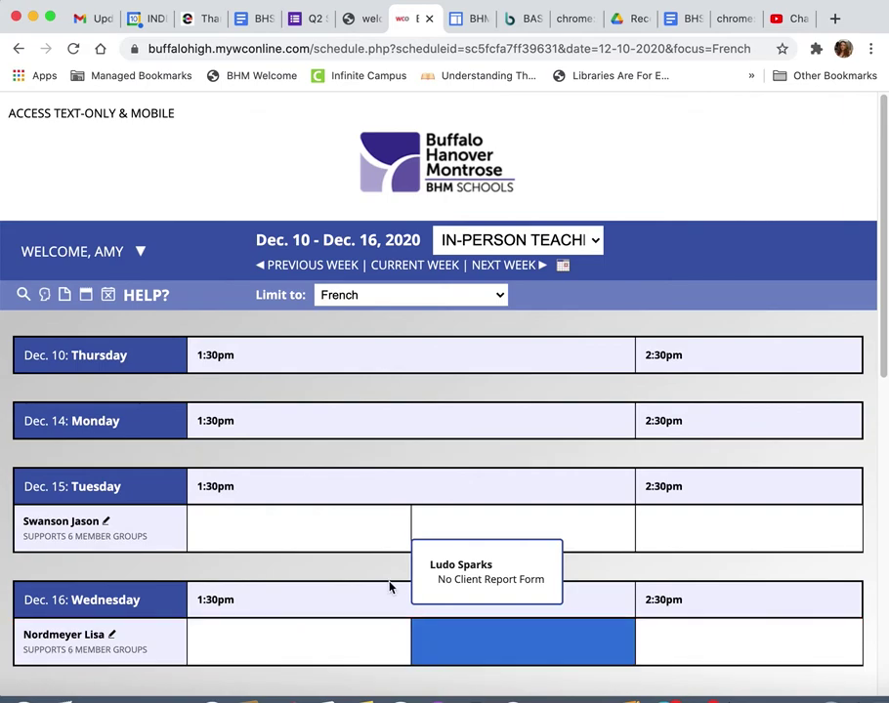
scroll(315, 517, "down", 1)
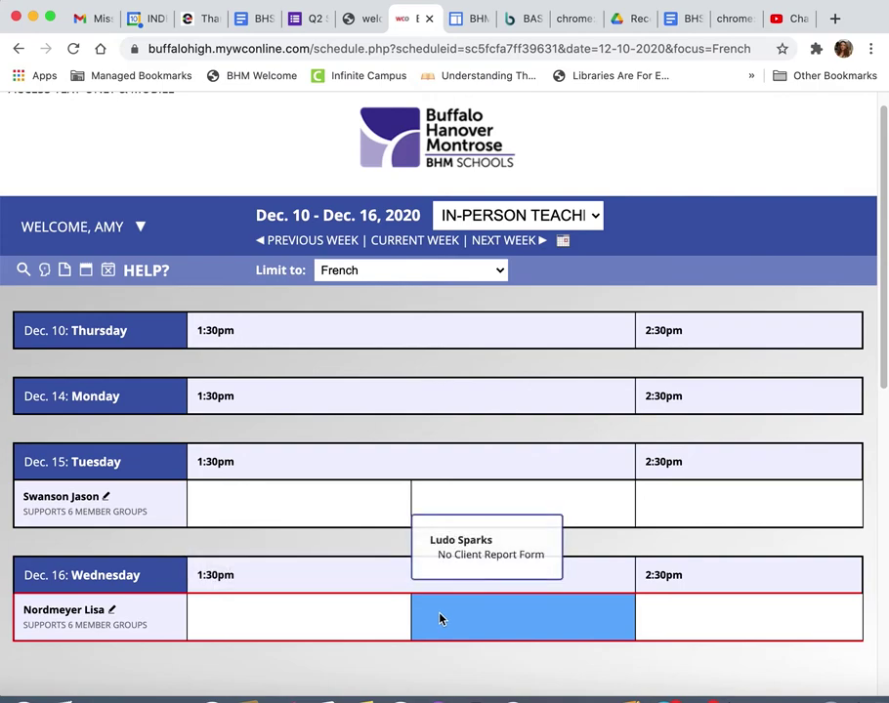
left_click(440, 618)
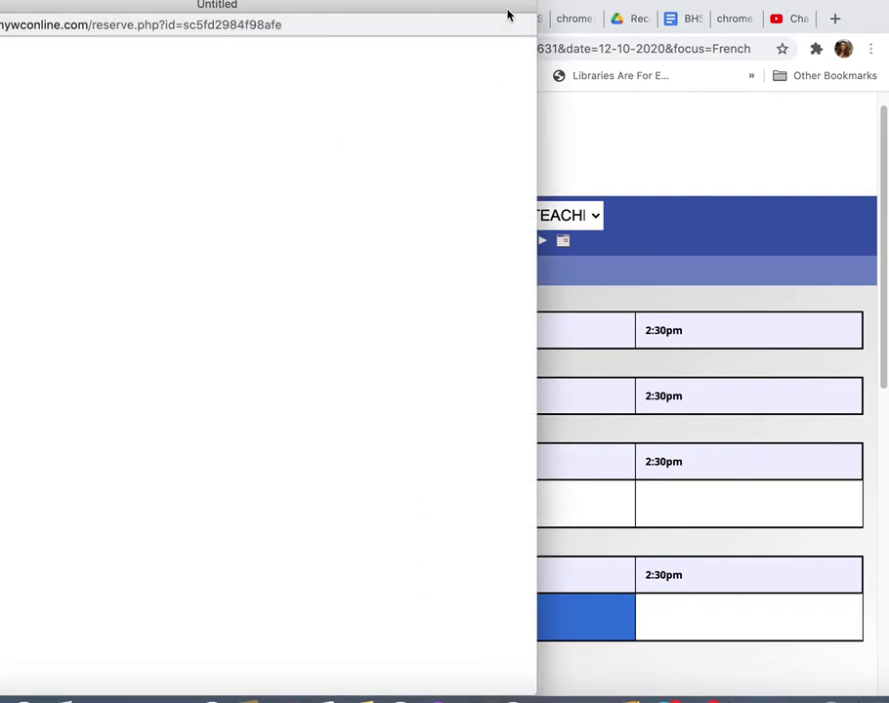
left_click_drag(510, 13, 703, 18)
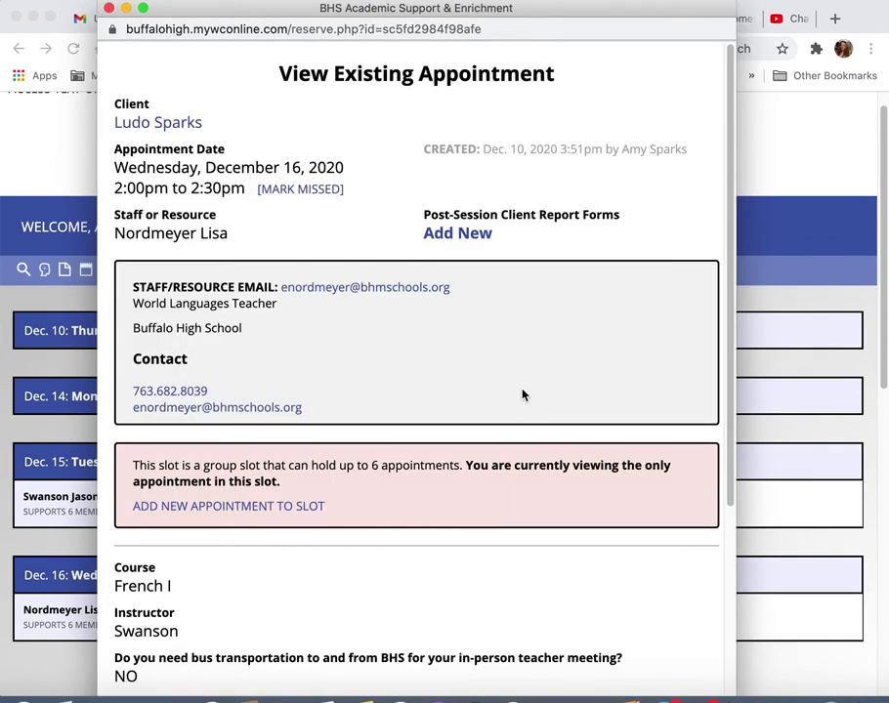
scroll(482, 508, "down", 5)
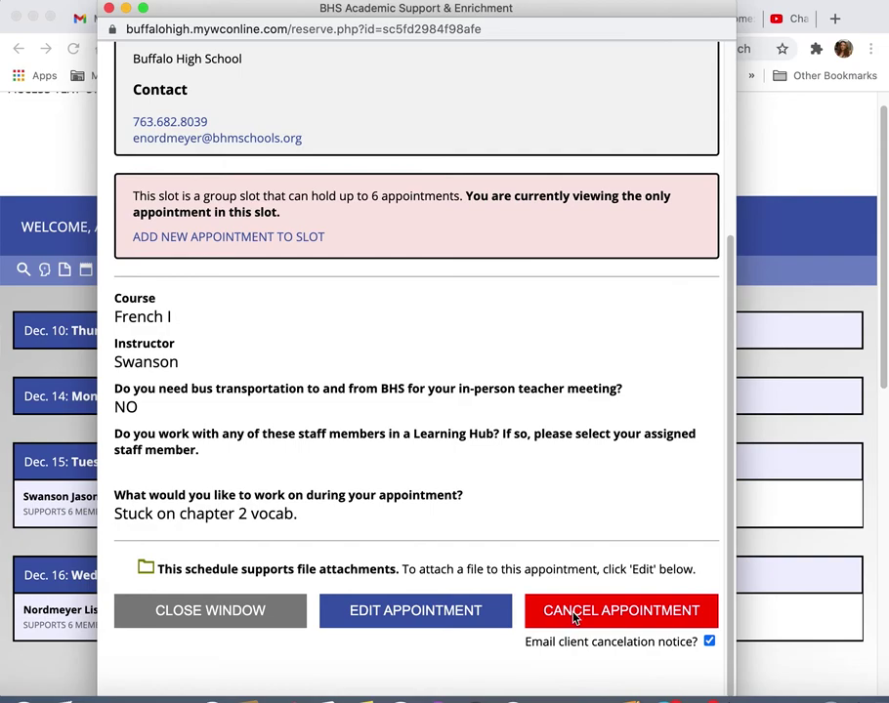
left_click(575, 616)
left_click(569, 142)
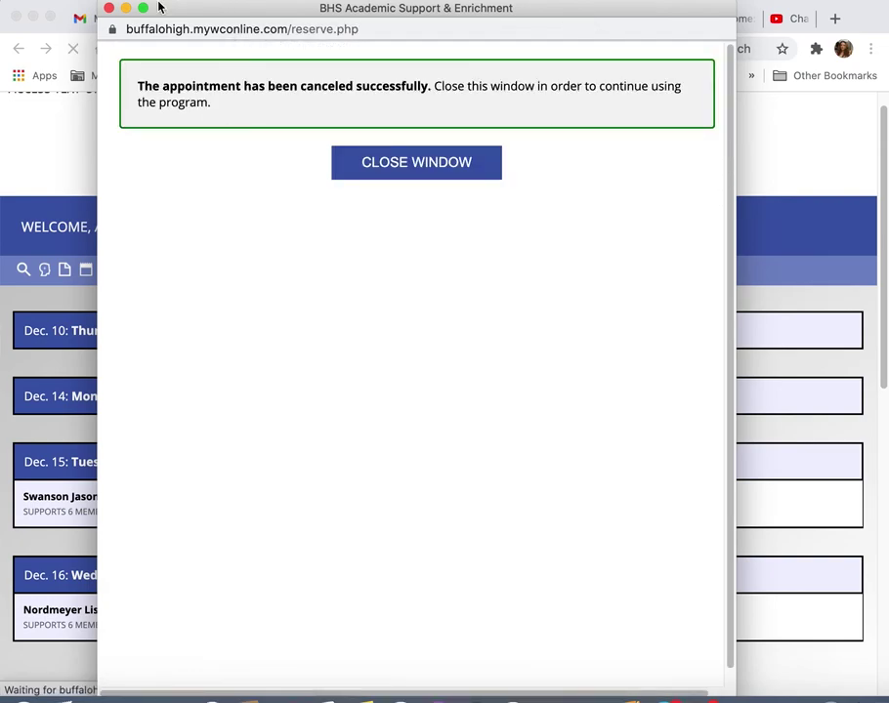
left_click(109, 9)
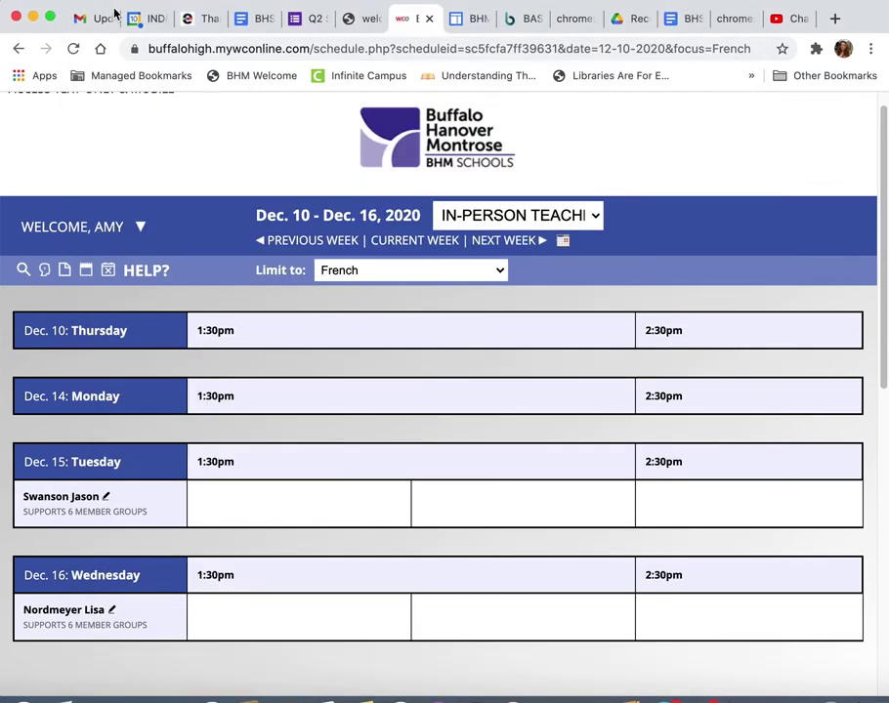